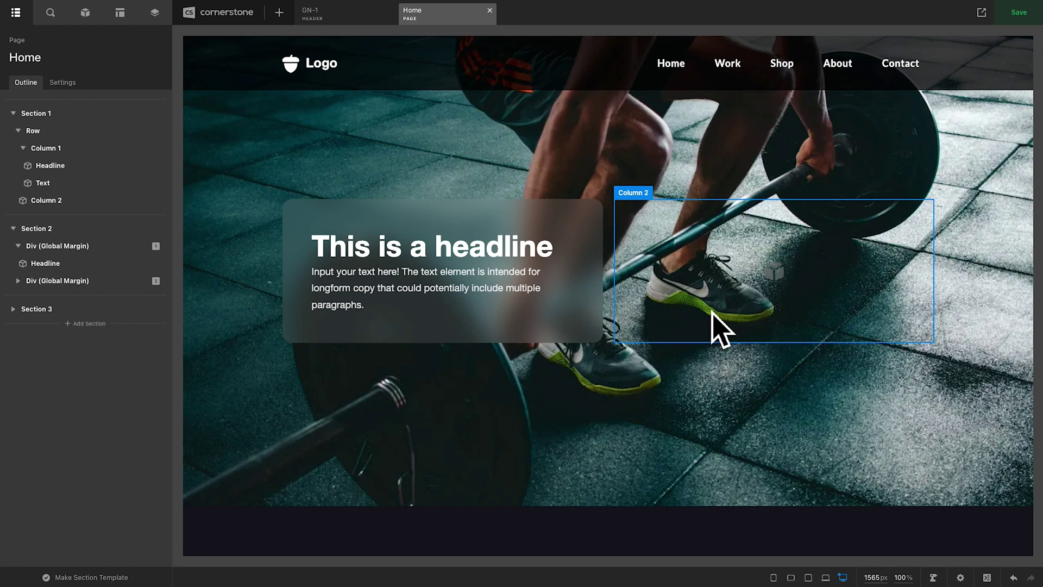
# - Duplicate the headline and paragraph text from Column 1 and move both copies into Column 2
pyautogui.click(701, 260)
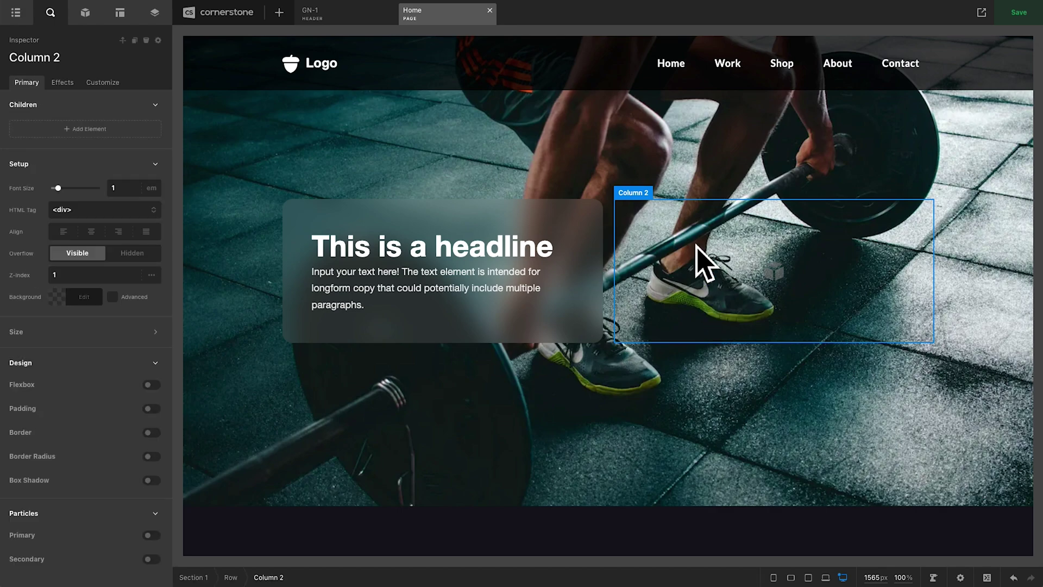
pyautogui.click(394, 251)
pyautogui.click(135, 40)
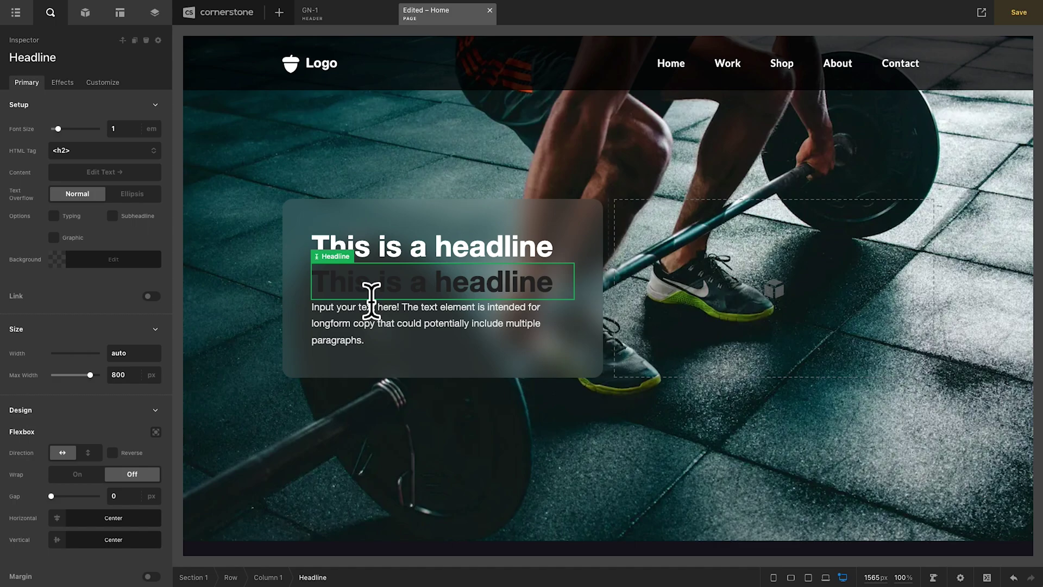
pyautogui.click(370, 296)
pyautogui.click(136, 40)
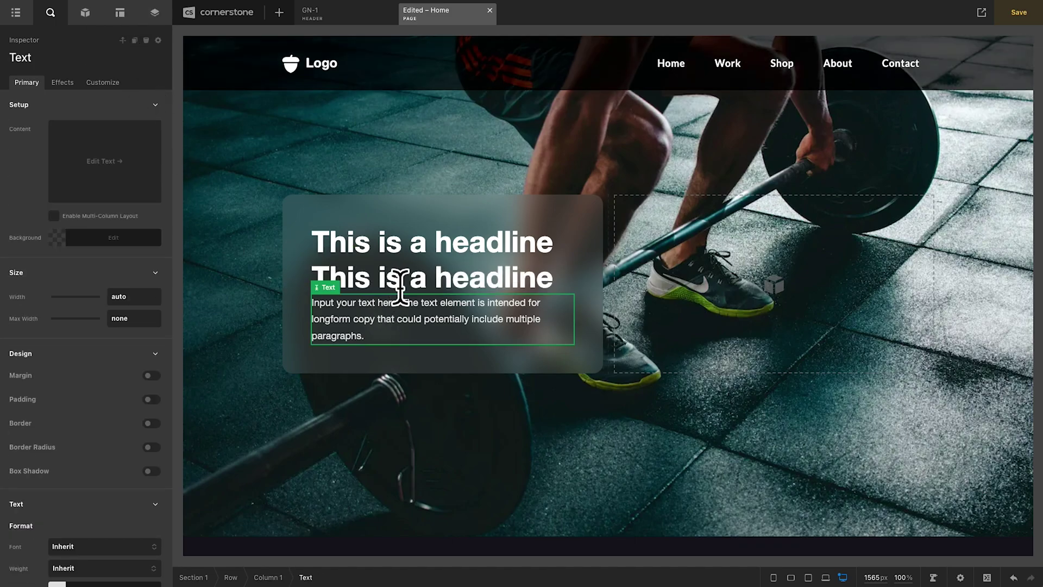
pyautogui.moveTo(400, 284); pyautogui.dragTo(750, 299)
pyautogui.moveTo(435, 333); pyautogui.dragTo(728, 326)
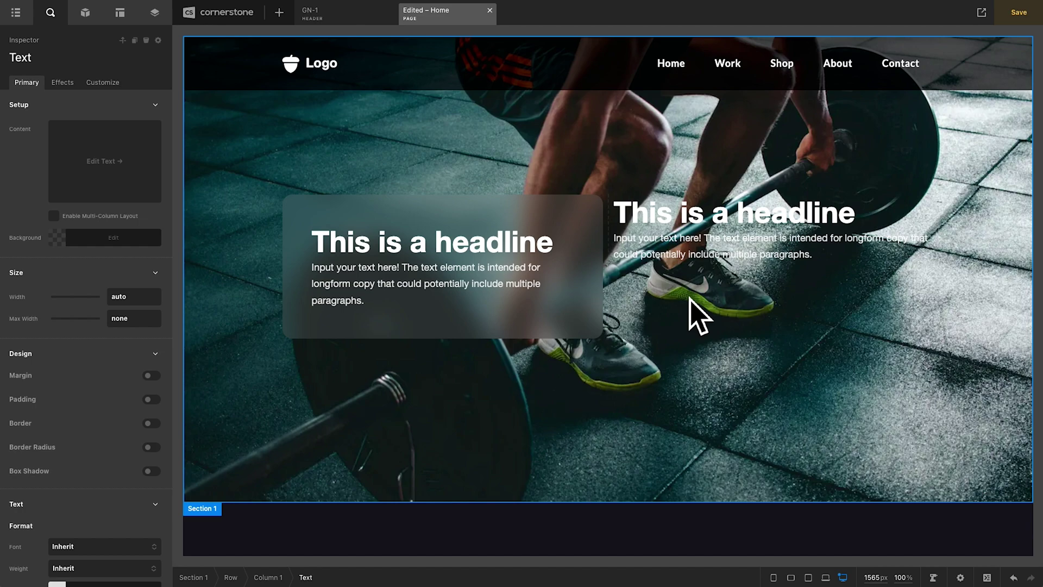
# - Give Column 2 a semi-transparent black background, rgba(0, 0, 0, 0.73)
pyautogui.click(672, 304)
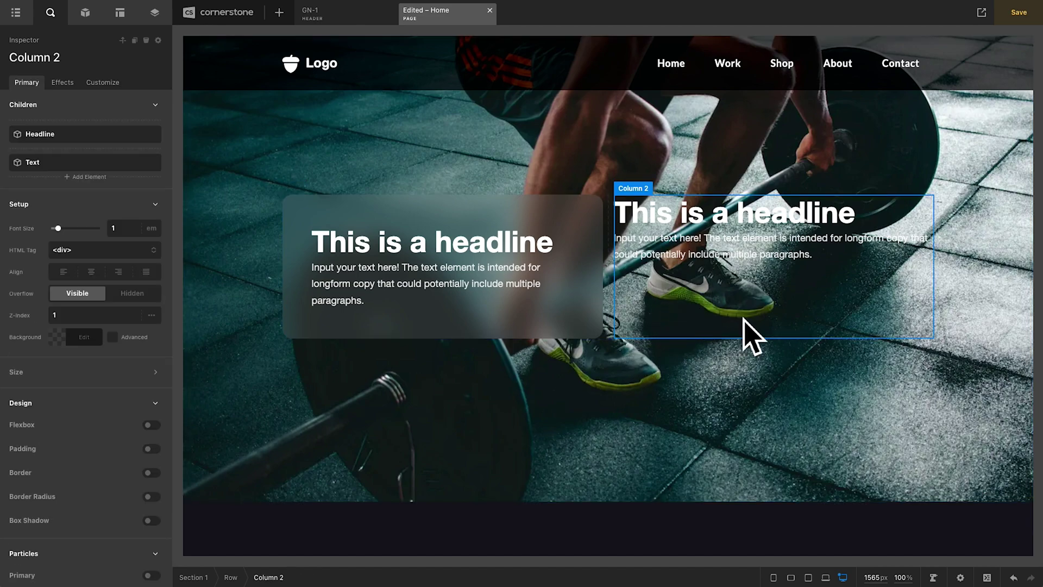
pyautogui.click(87, 337)
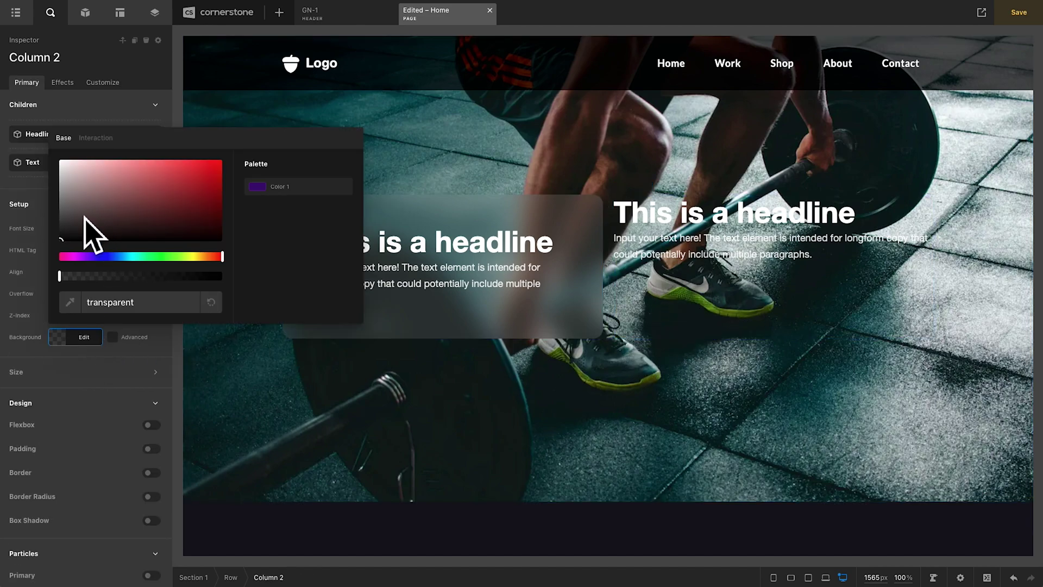
pyautogui.moveTo(63, 231); pyautogui.dragTo(53, 273)
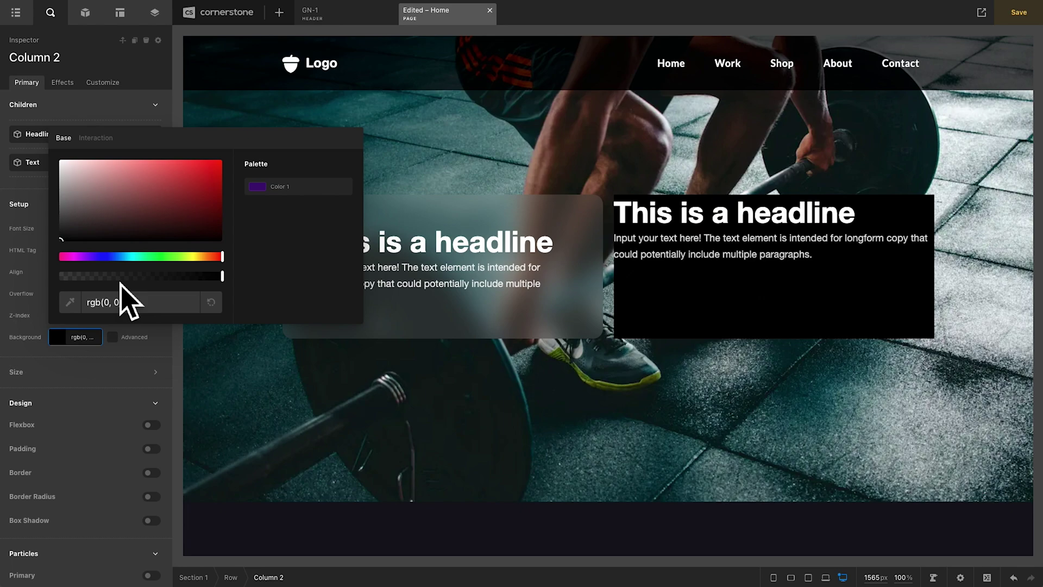
pyautogui.click(180, 276)
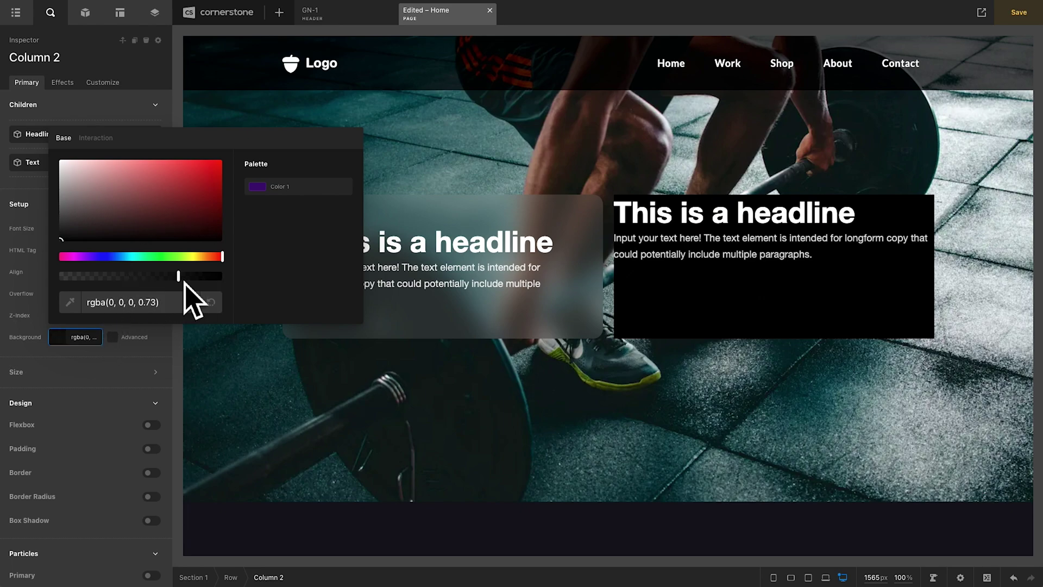
pyautogui.click(69, 338)
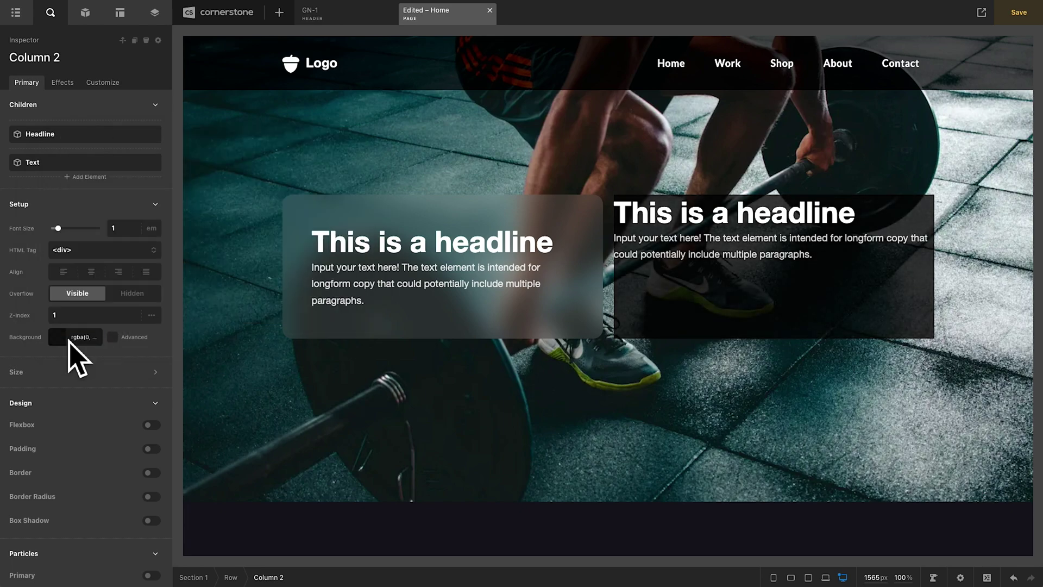
# - Enable padding on Column 2 and set 3em linked on all four sides
pyautogui.click(152, 449)
pyautogui.click(127, 491)
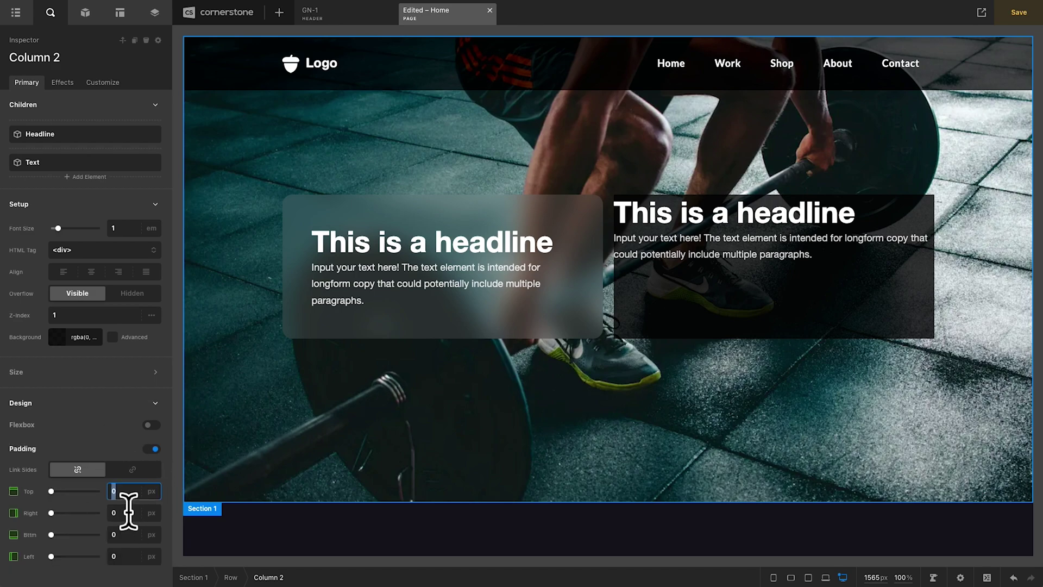
pyautogui.write('3em')
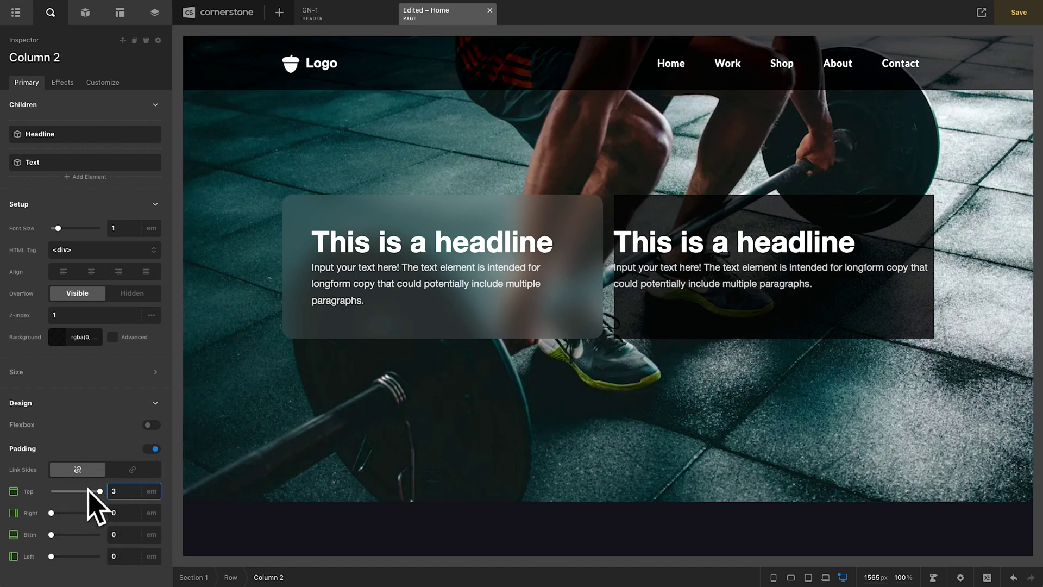
pyautogui.click(132, 469)
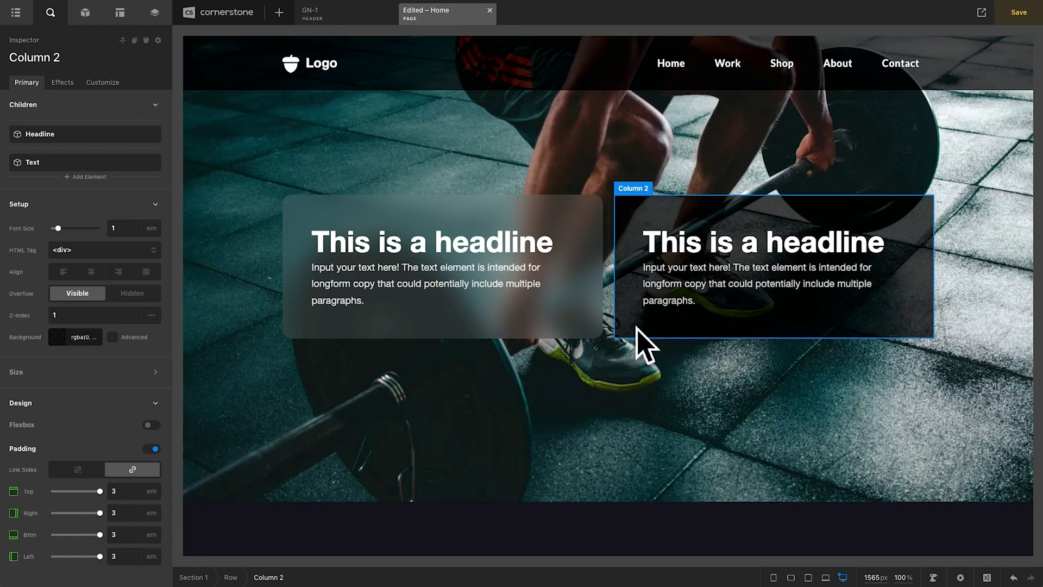
# - Add a Blur backdrop filter of 15px to Column 2, briefly trying Invert first
pyautogui.click(69, 86)
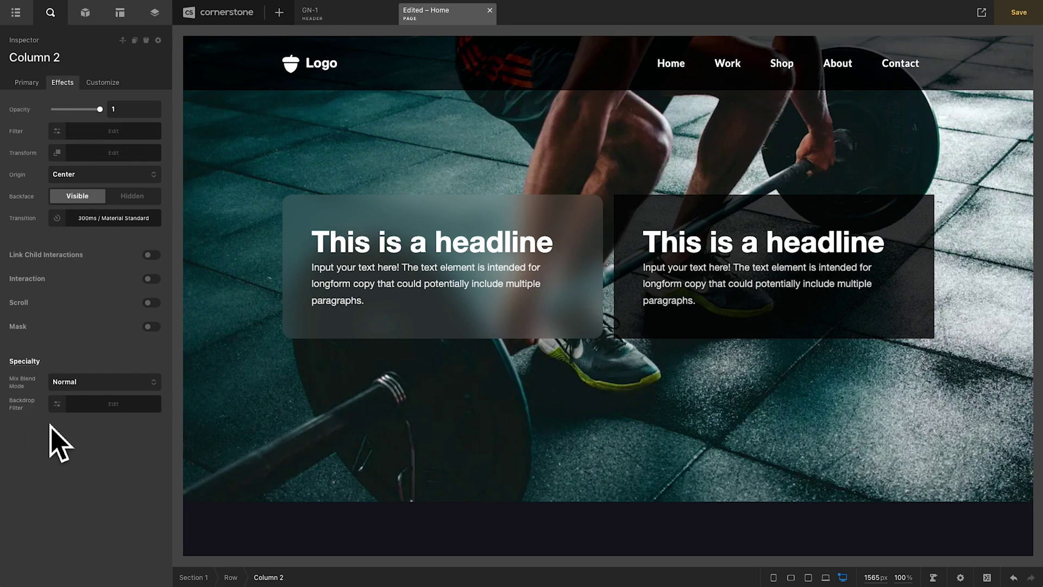
pyautogui.click(109, 405)
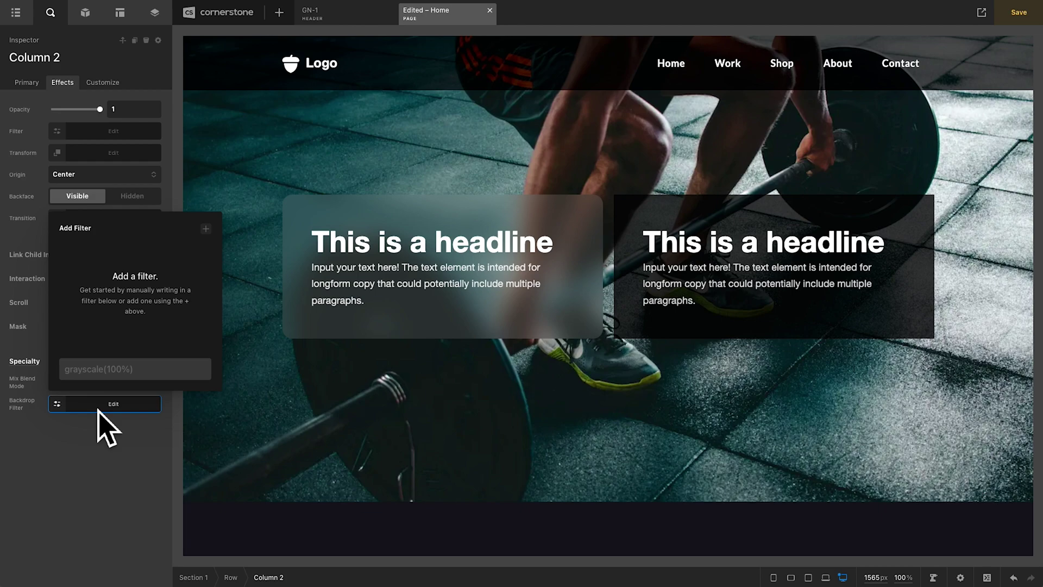
pyautogui.click(206, 229)
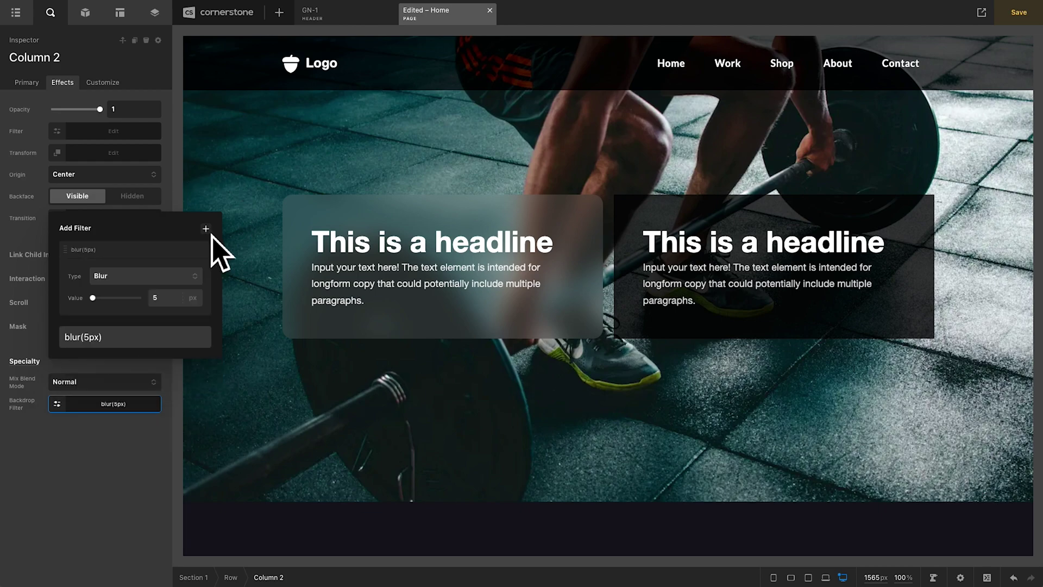
pyautogui.click(121, 280)
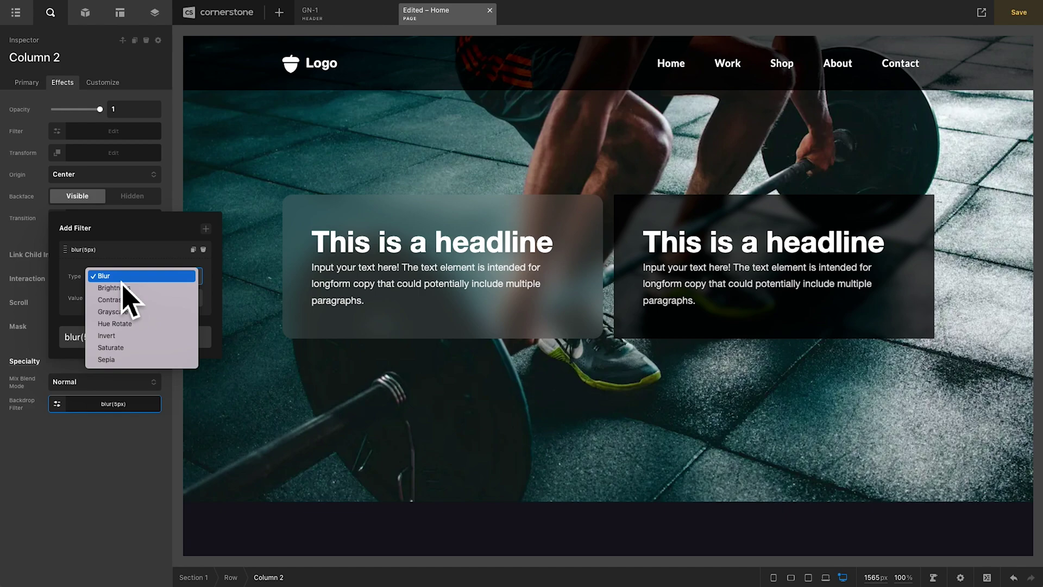
pyautogui.click(109, 335)
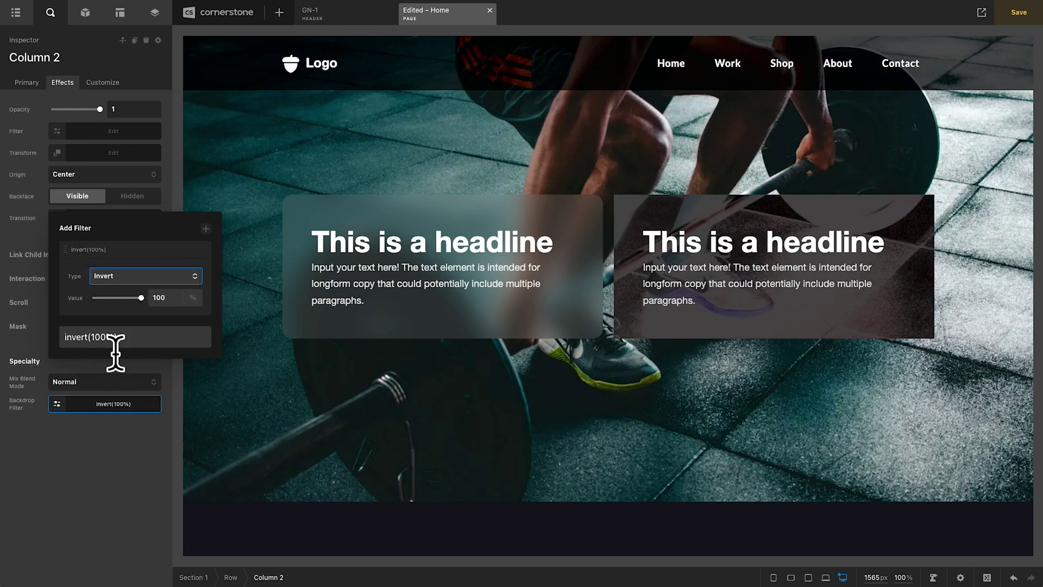
pyautogui.click(123, 278)
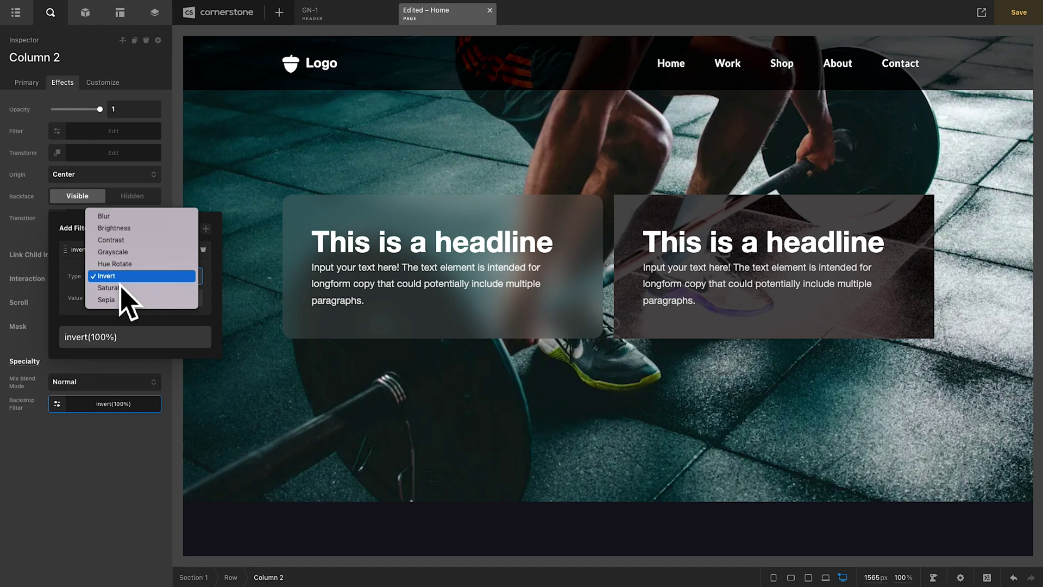
pyautogui.click(116, 219)
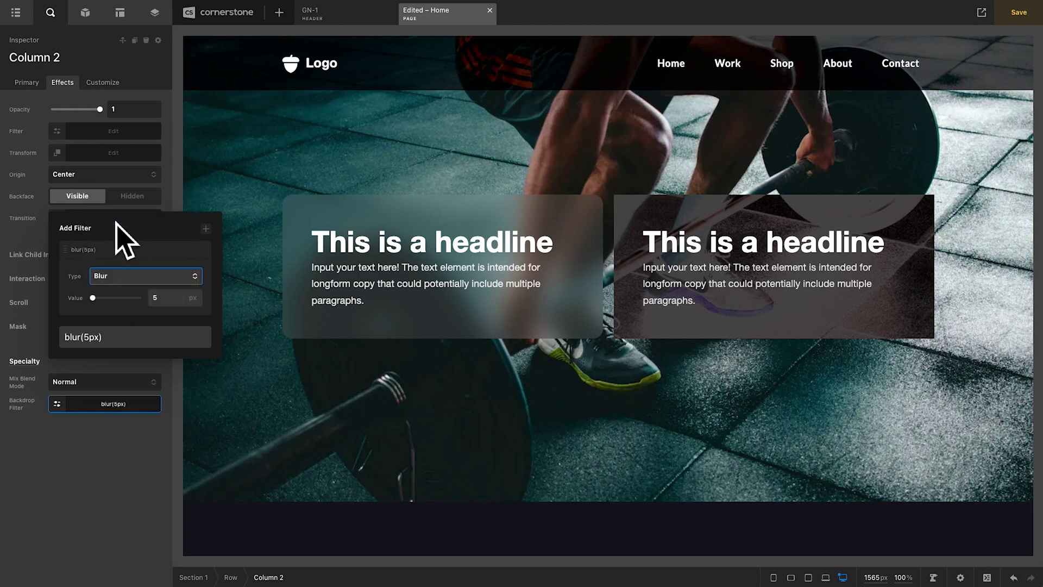
pyautogui.click(163, 298)
pyautogui.write('15')
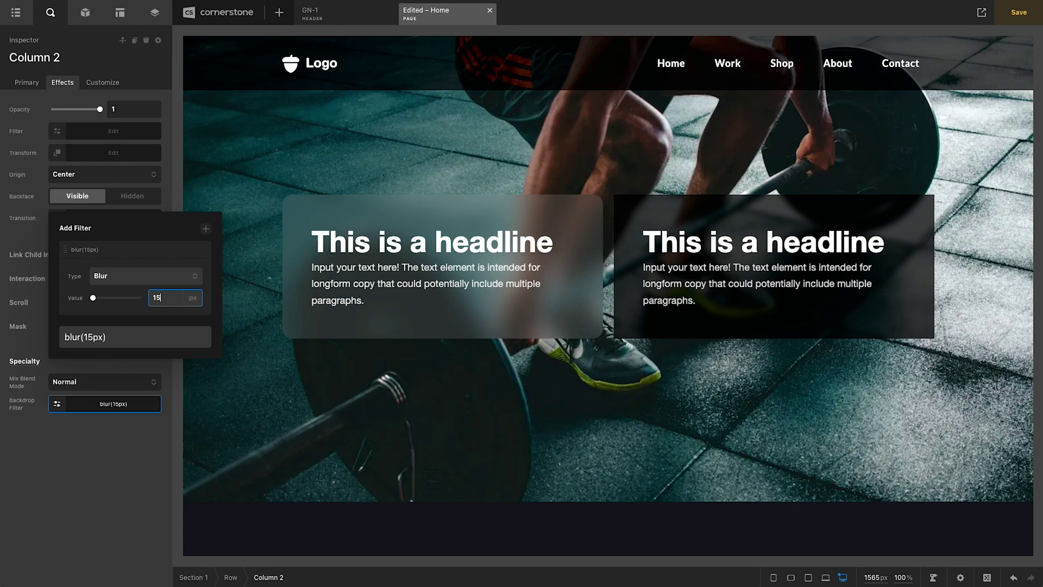
pyautogui.click(89, 487)
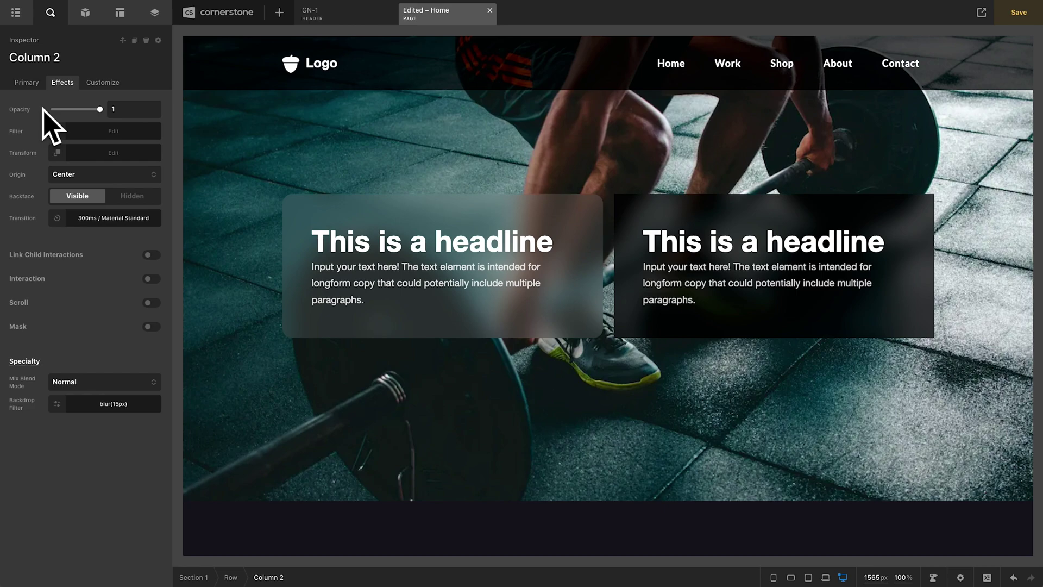
# - Change Column 2's background to nearly transparent white, rgba(255, 255, 255, 0.05)
pyautogui.click(27, 82)
pyautogui.click(64, 340)
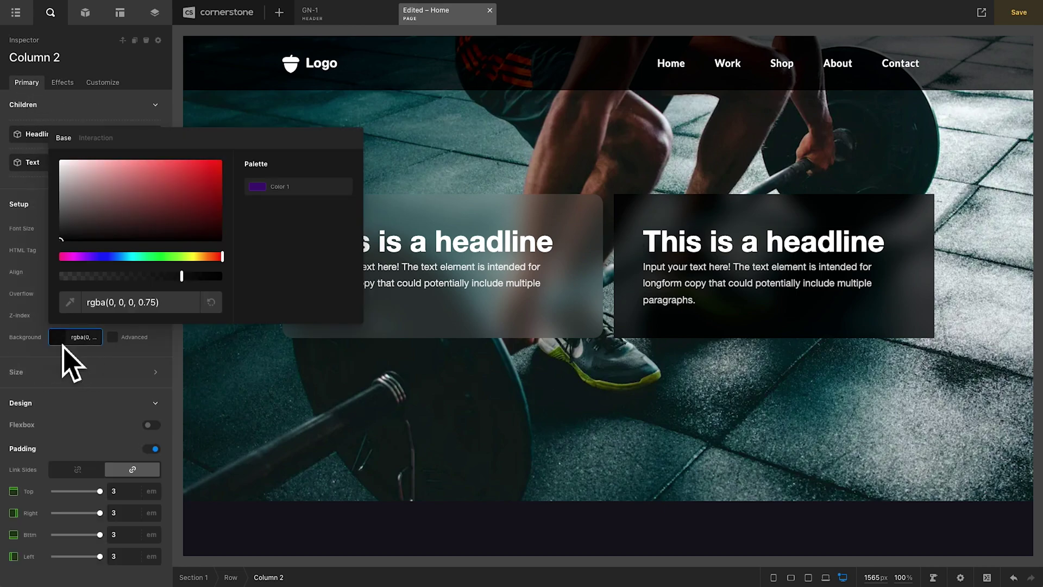
pyautogui.click(77, 172)
pyautogui.moveTo(76, 171); pyautogui.dragTo(33, 158)
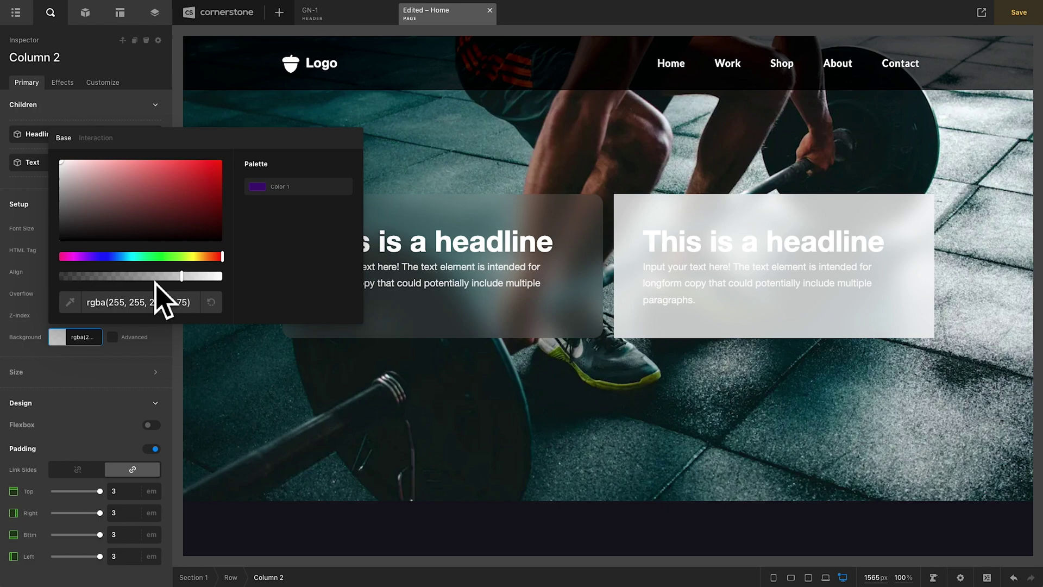
pyautogui.moveTo(155, 277); pyautogui.dragTo(115, 286)
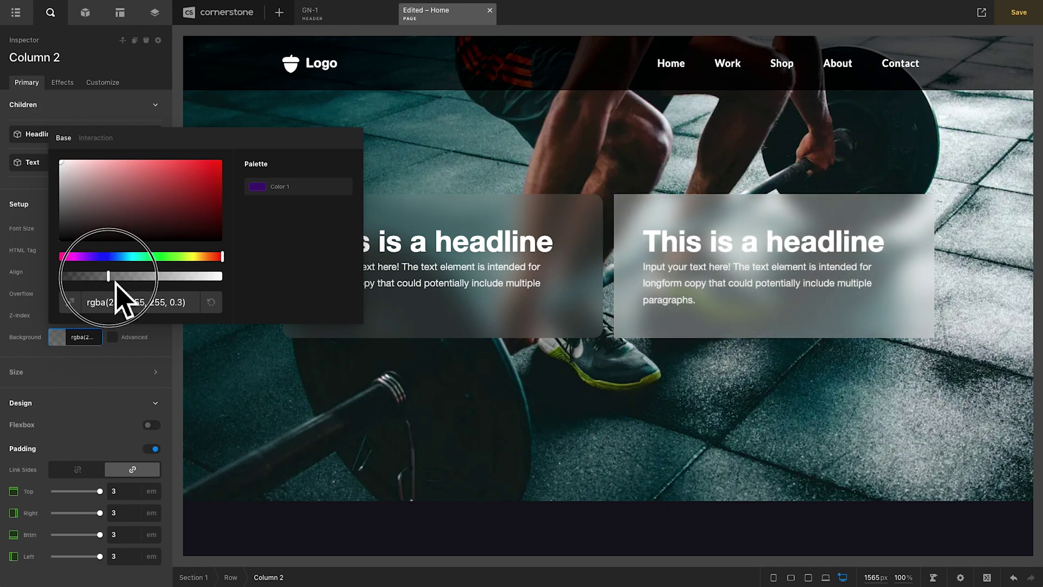
pyautogui.moveTo(116, 287); pyautogui.dragTo(74, 286)
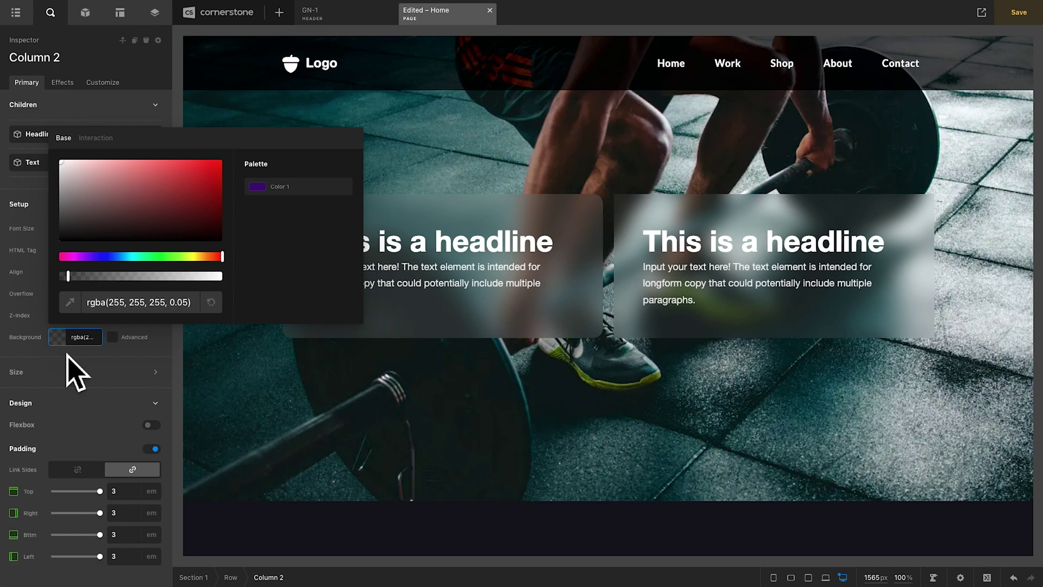
# - Close the colour picker, save the Home page with Ctrl+S, and scroll the preview to check it
pyautogui.click(40, 355)
pyautogui.scroll(-3, 40, 354)
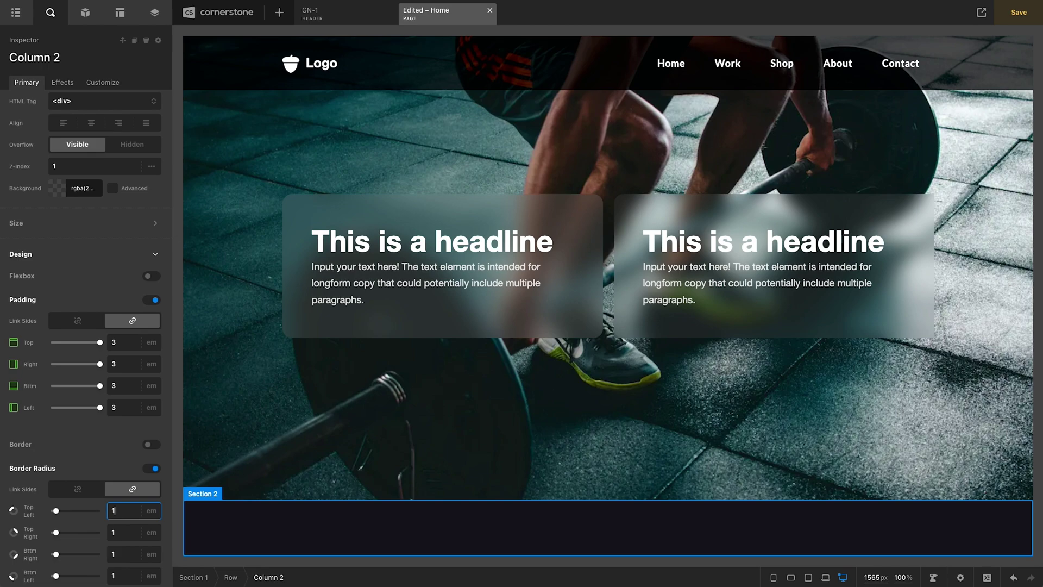
pyautogui.hotkey('ctrl', 's')
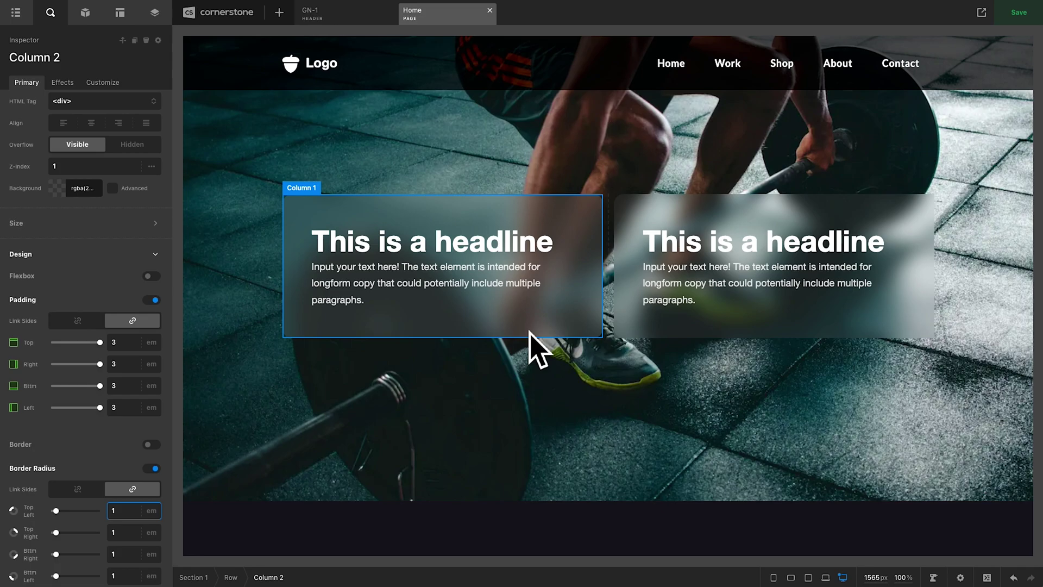
pyautogui.scroll(-4, 401, 170)
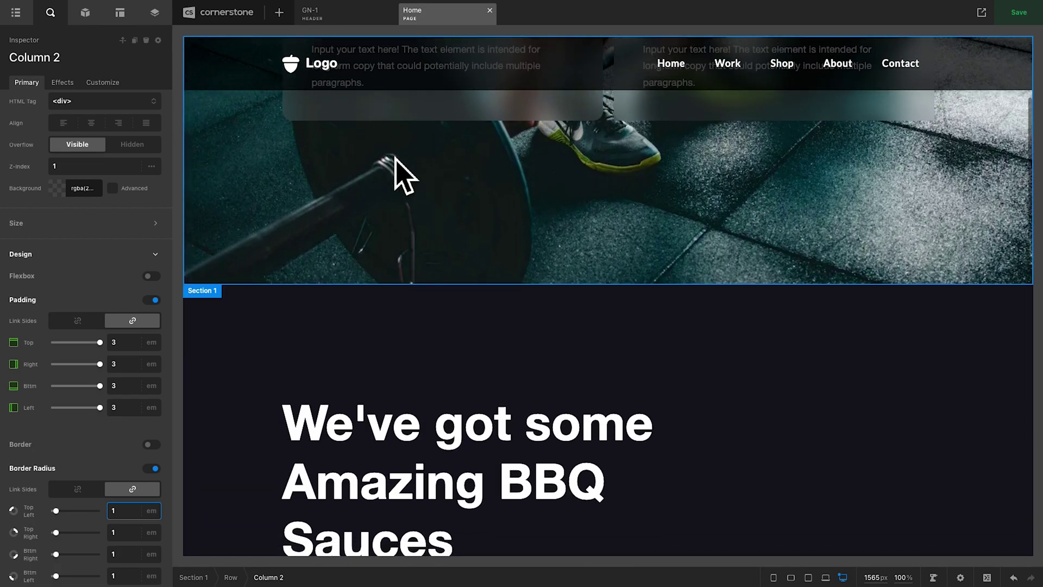
pyautogui.scroll(-3, 403, 172)
pyautogui.scroll(6, 403, 173)
pyautogui.scroll(-3, 403, 173)
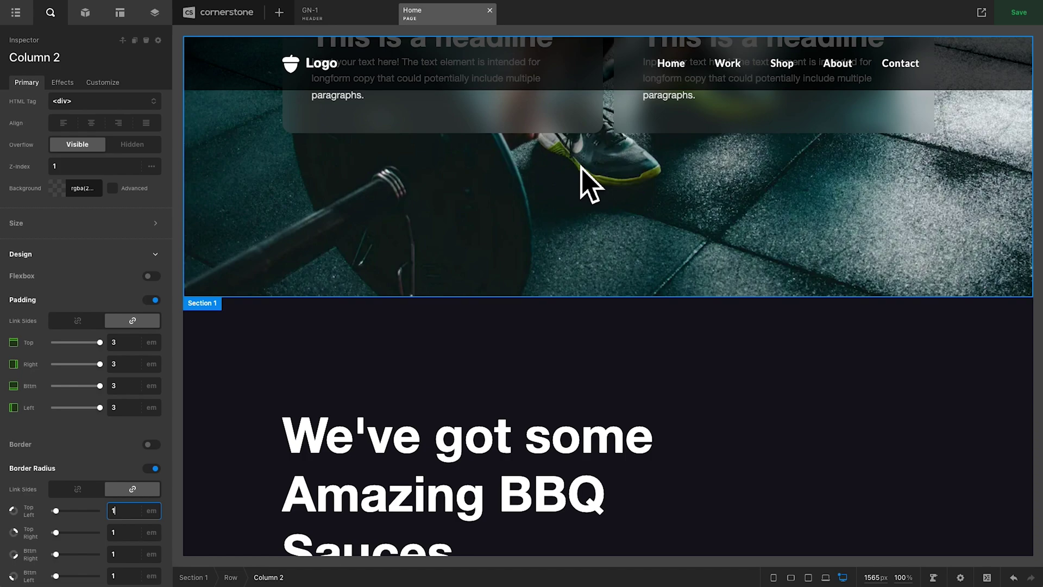
# - Give Bar 1 in the GN-1 header a 15px Blur backdrop filter
pyautogui.click(353, 15)
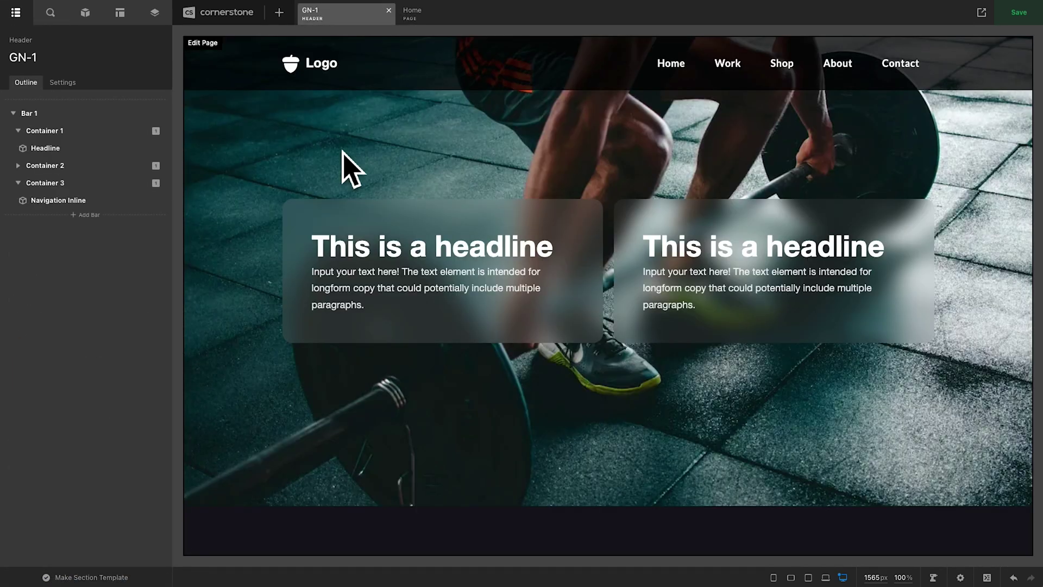
pyautogui.click(222, 80)
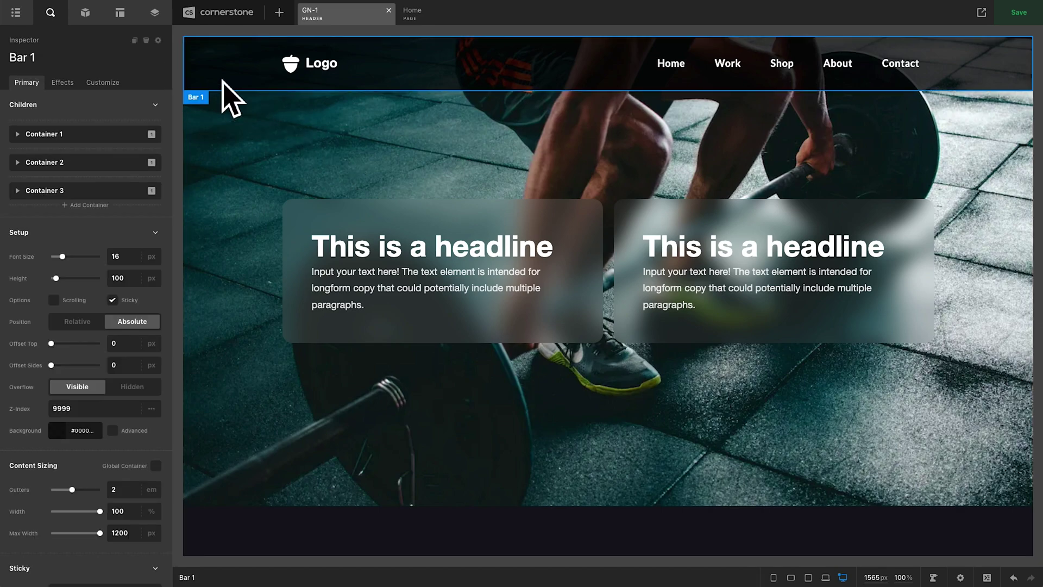
pyautogui.click(66, 86)
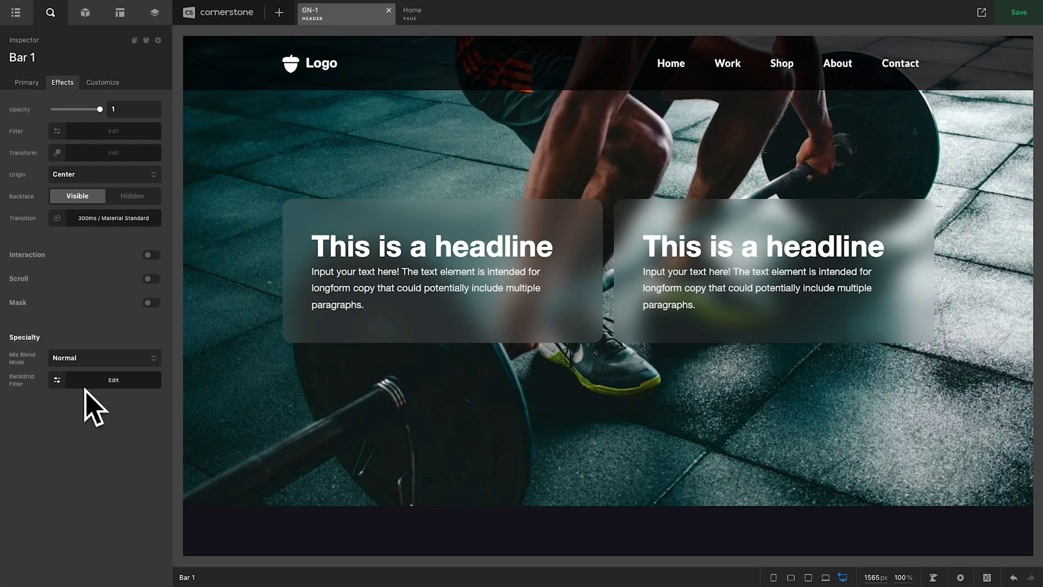
pyautogui.click(94, 408)
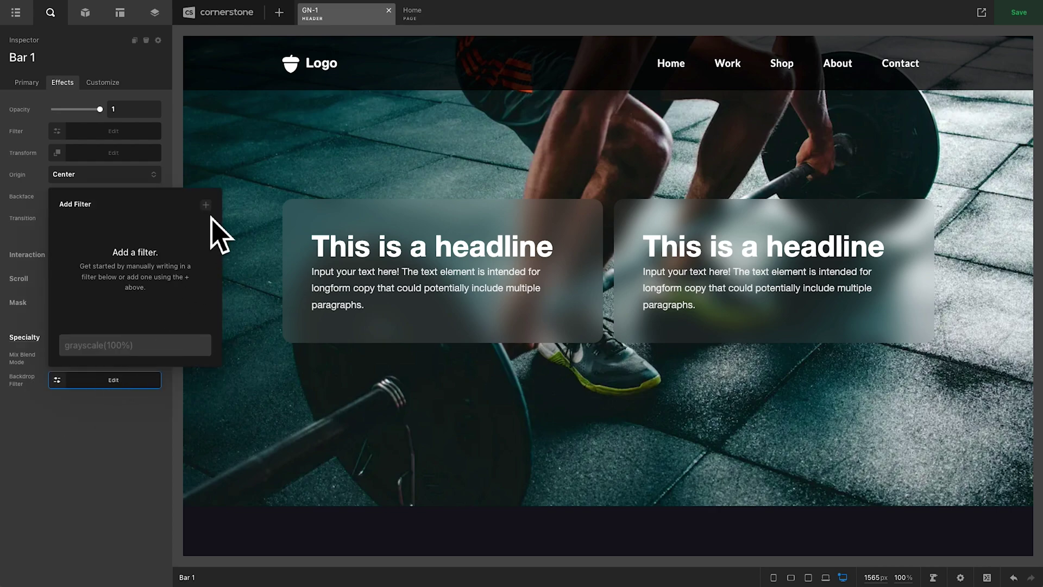
pyautogui.click(206, 205)
pyautogui.click(167, 274)
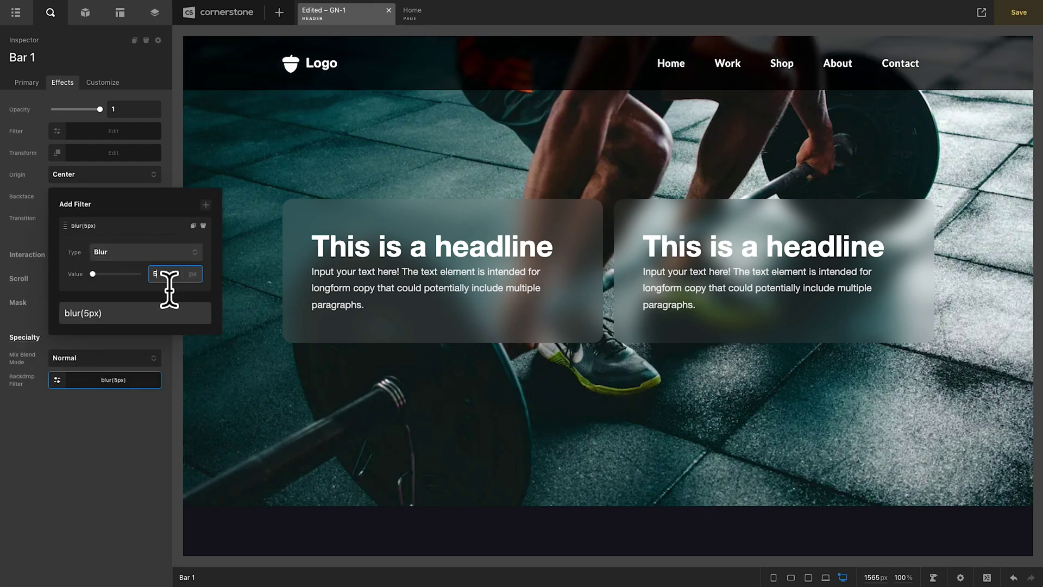
pyautogui.write('15')
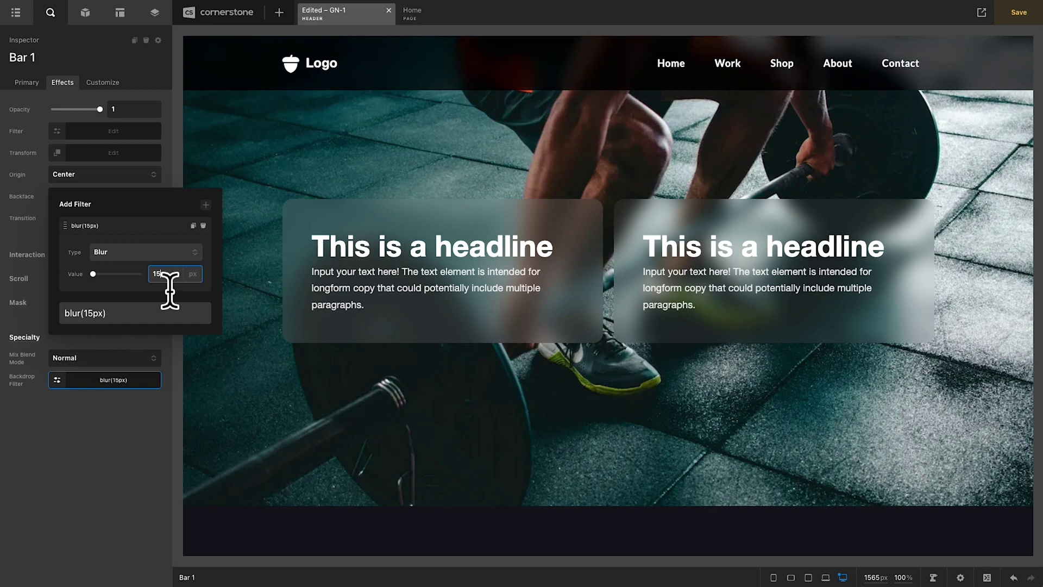
pyautogui.click(109, 450)
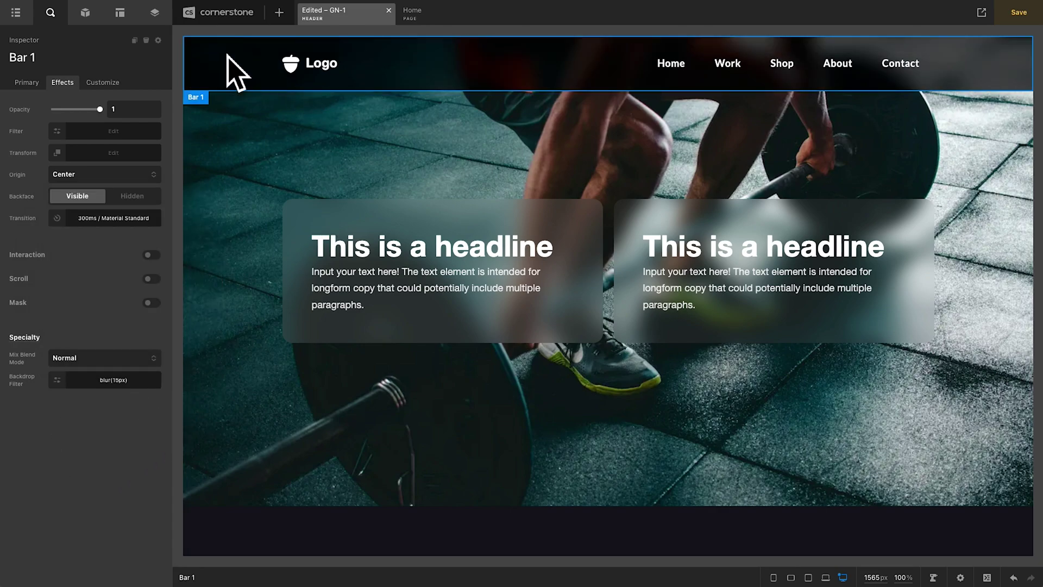
pyautogui.click(26, 83)
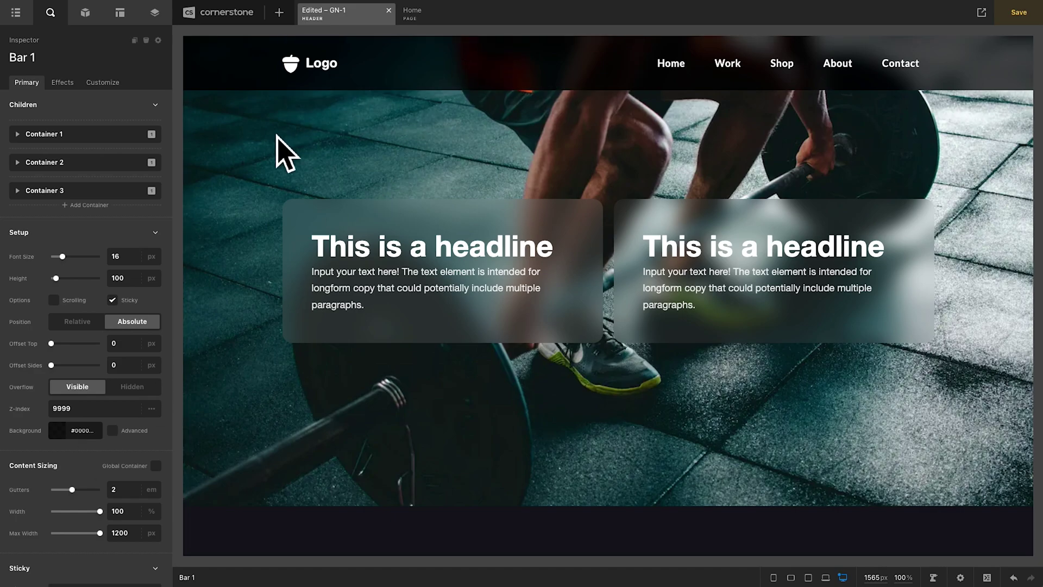
pyautogui.scroll(-5, 275, 153)
pyautogui.scroll(2, 274, 153)
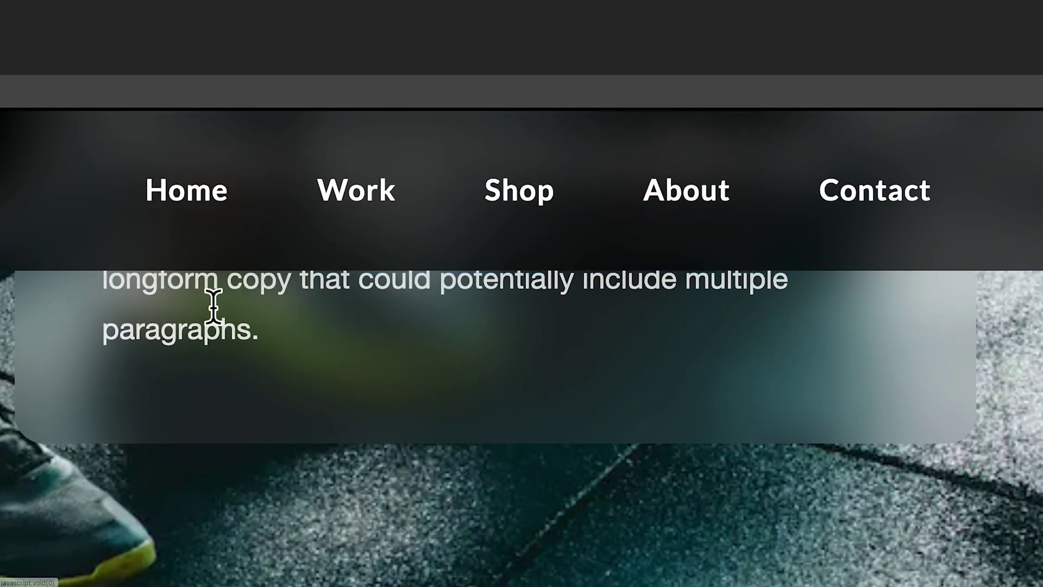
pyautogui.scroll(-1, 214, 306)
pyautogui.scroll(1, 214, 307)
pyautogui.scroll(-1, 214, 307)
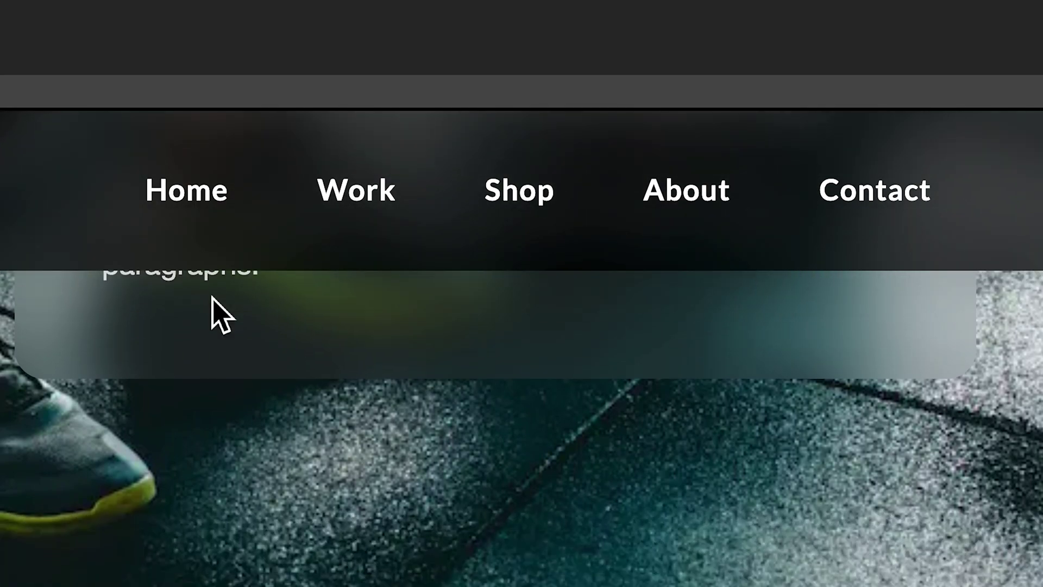
pyautogui.scroll(2, 213, 307)
pyautogui.scroll(-2, 214, 307)
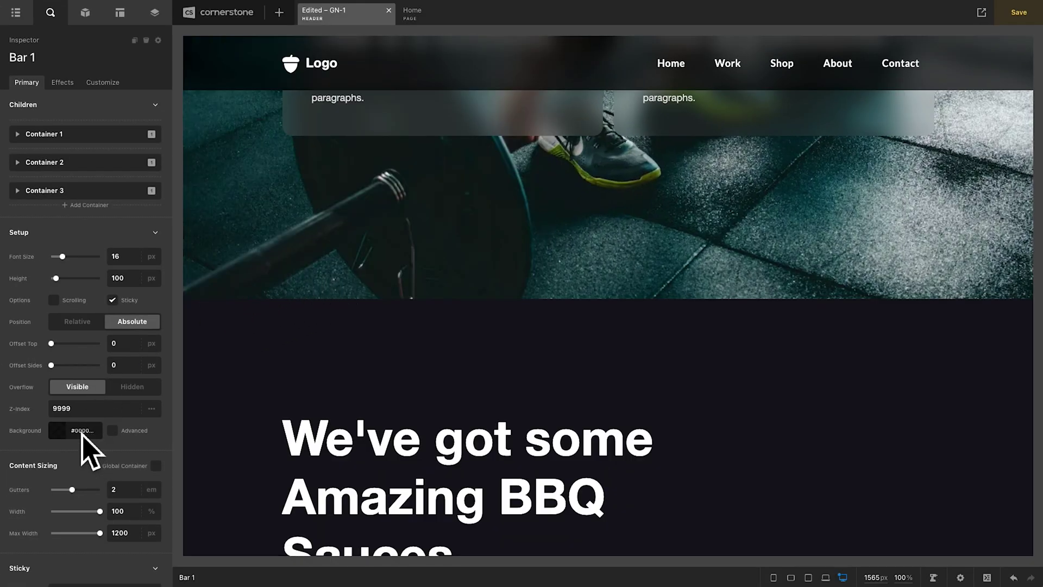
# - Make Bar 1's black background more translucent (#0000008f) and lower its backdrop blur to 8px
pyautogui.click(81, 432)
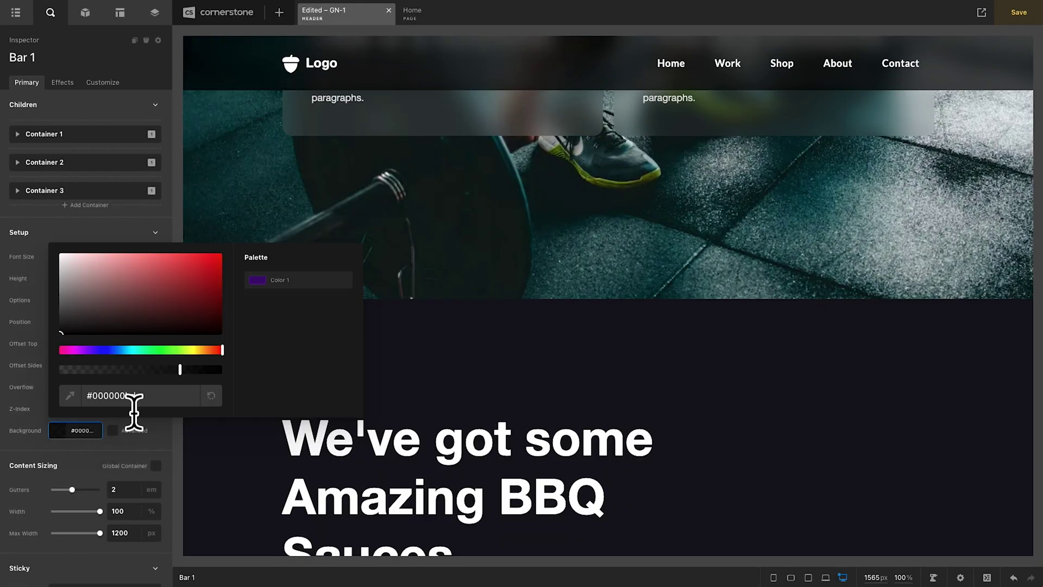
pyautogui.moveTo(170, 370); pyautogui.dragTo(158, 377)
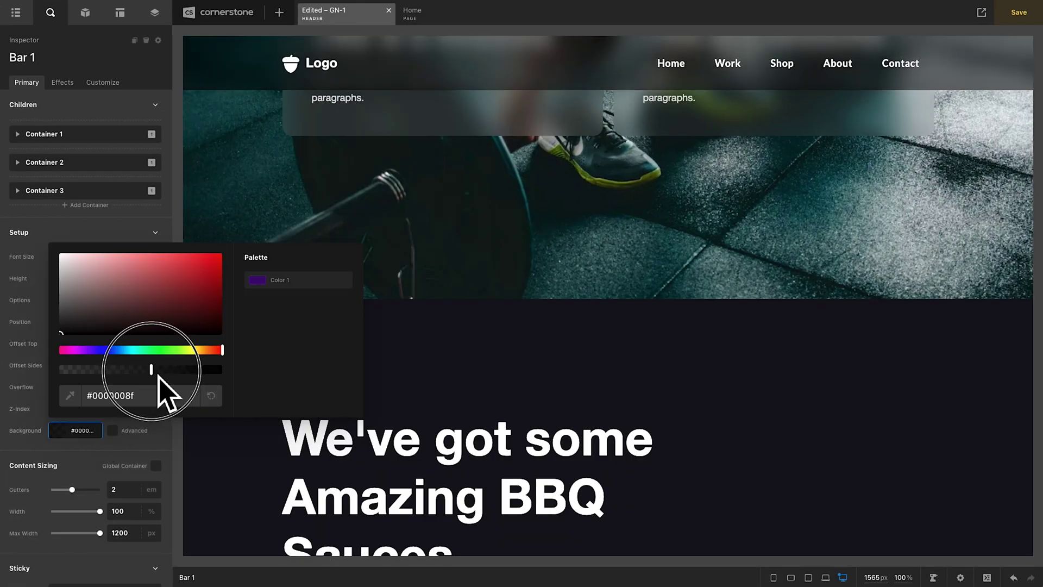
pyautogui.click(63, 82)
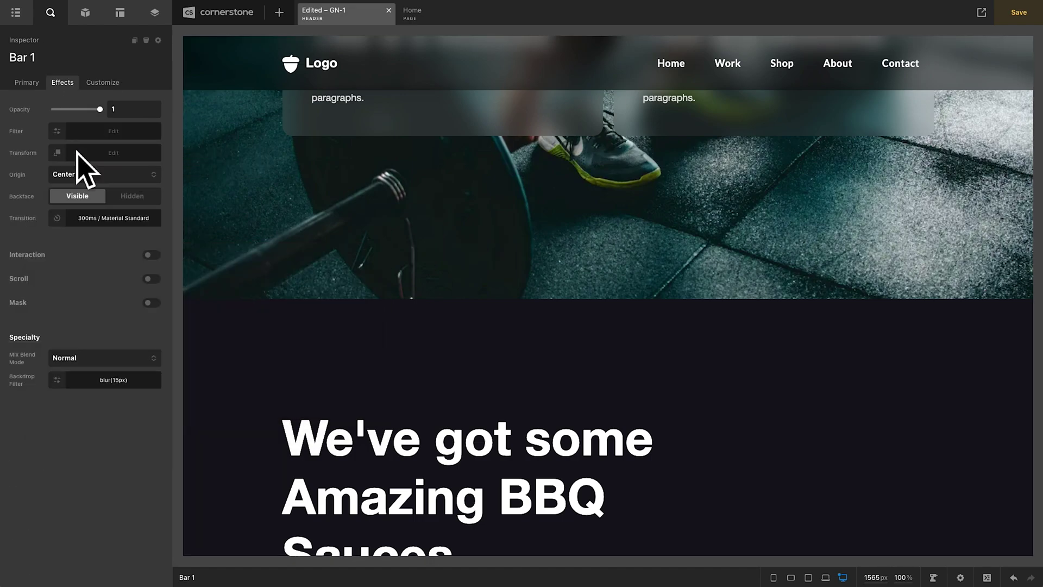
pyautogui.click(101, 380)
pyautogui.click(165, 305)
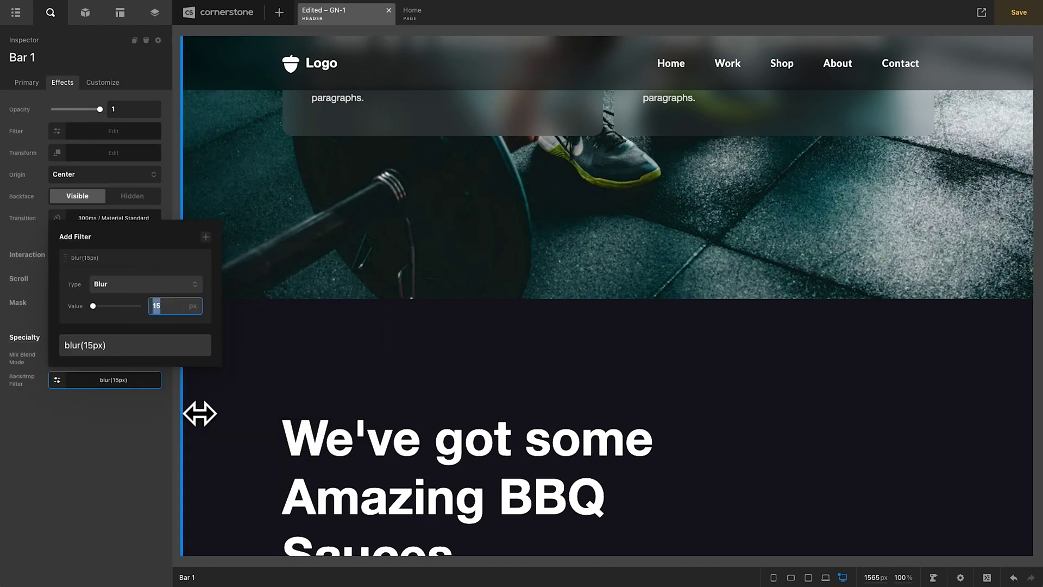
pyautogui.write('8')
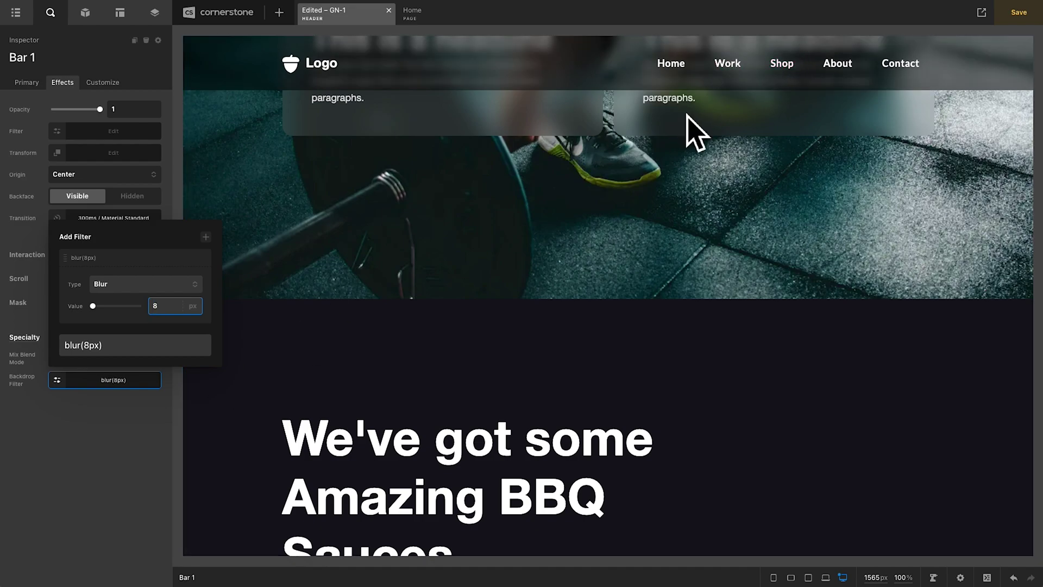
pyautogui.scroll(1, 690, 130)
pyautogui.scroll(-1, 684, 120)
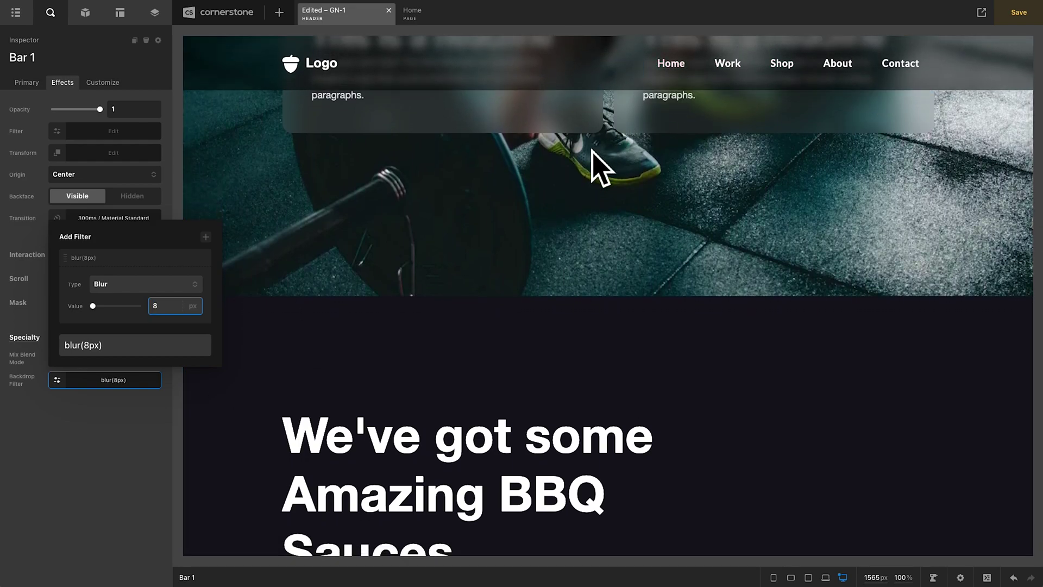